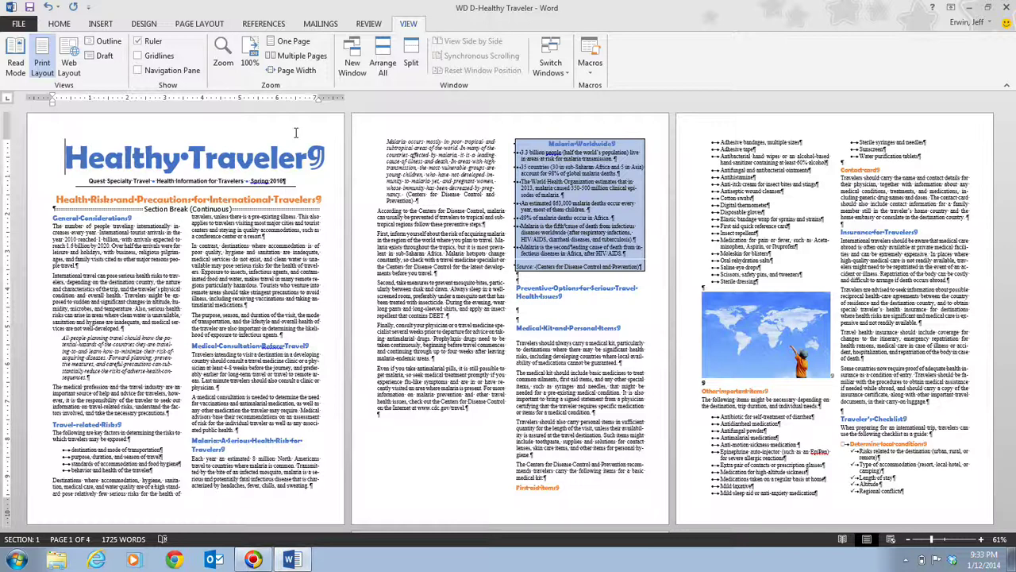
Step: Set the document zoom to 100%
click(999, 540)
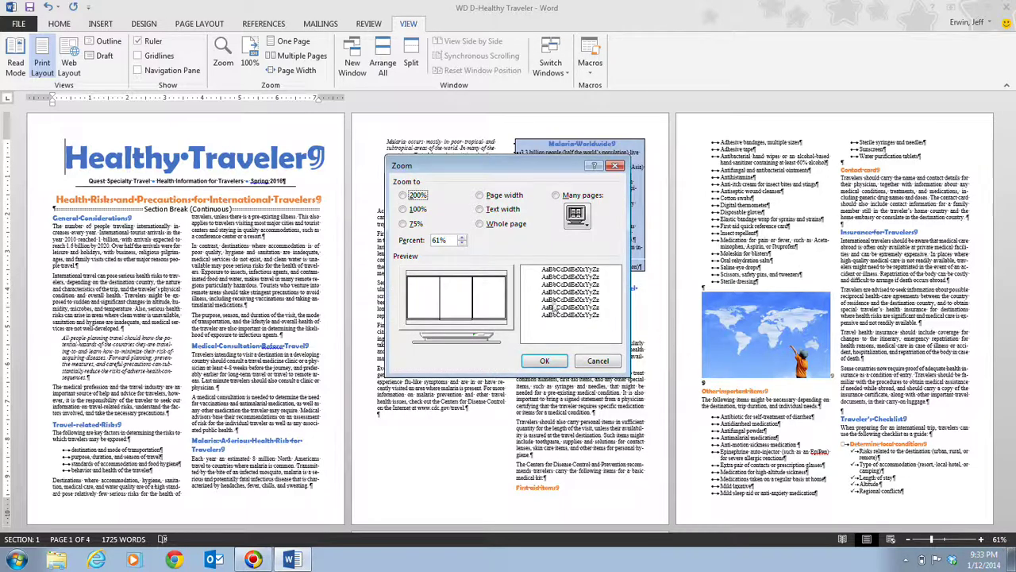
click(403, 209)
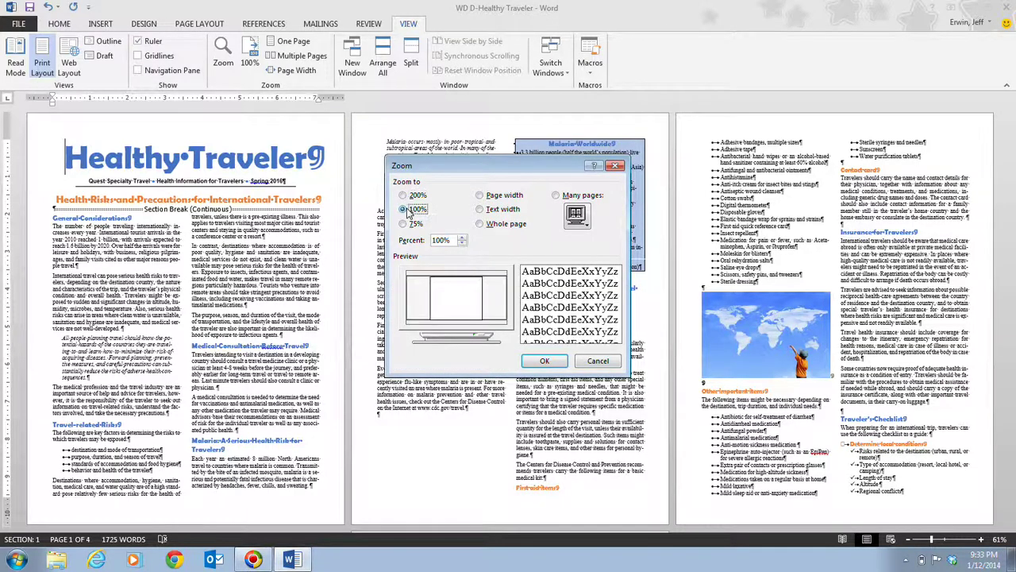
click(540, 359)
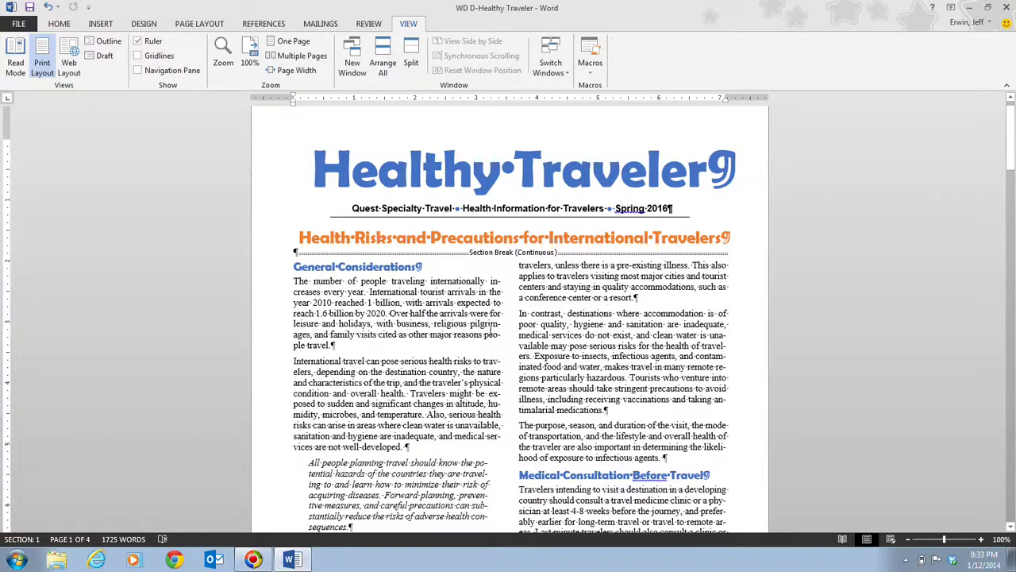
Step: Insert a page break before the heading "Malaria: A Serious Health Risk for Travelers"
scroll(491, 328, down, 10)
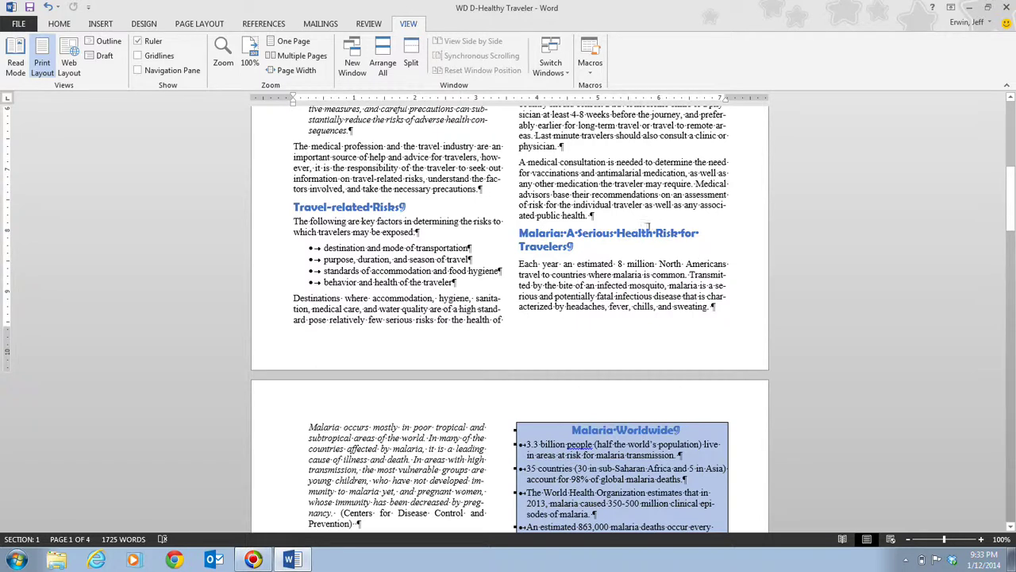
click(518, 233)
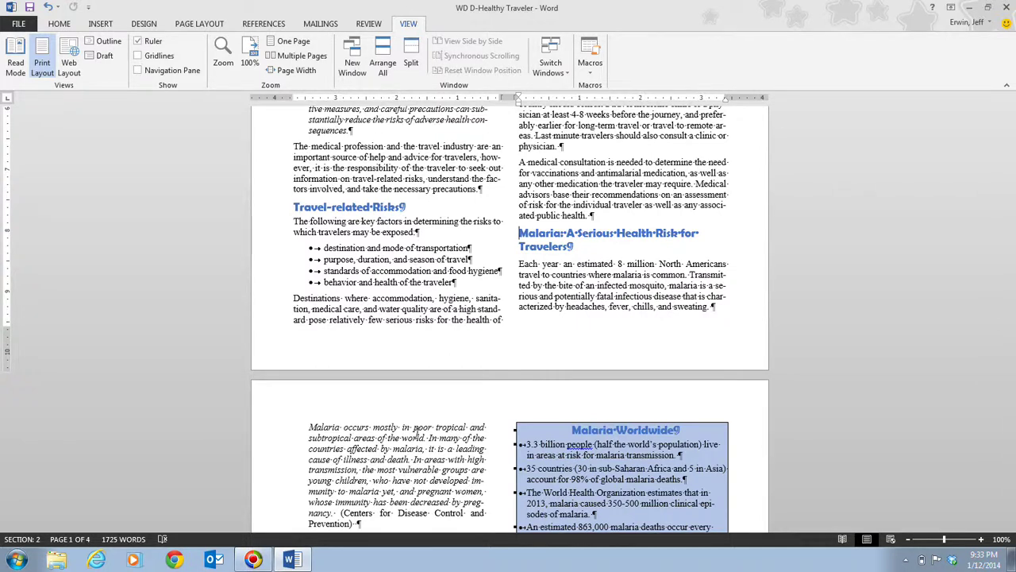
click(195, 24)
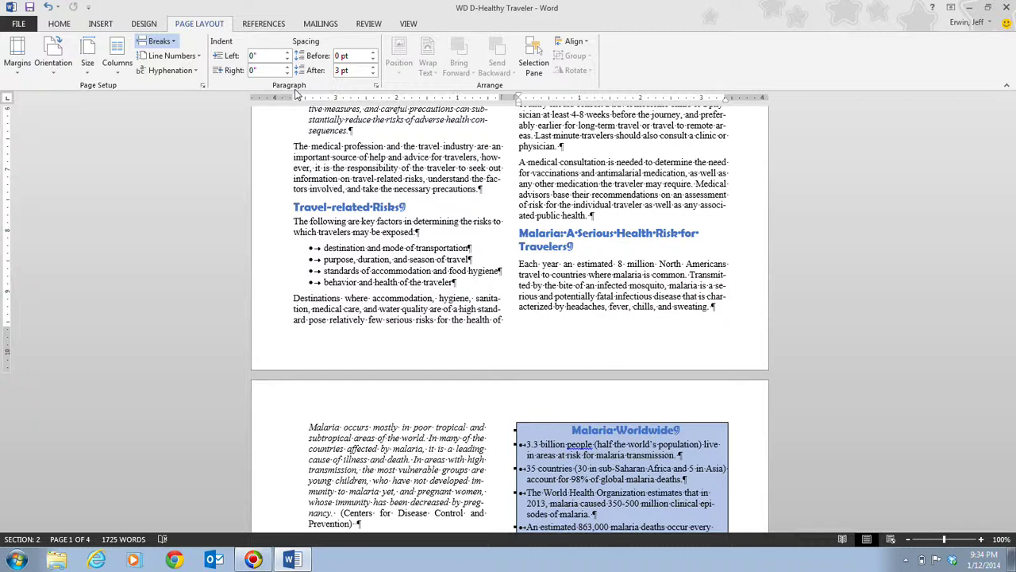
click(201, 90)
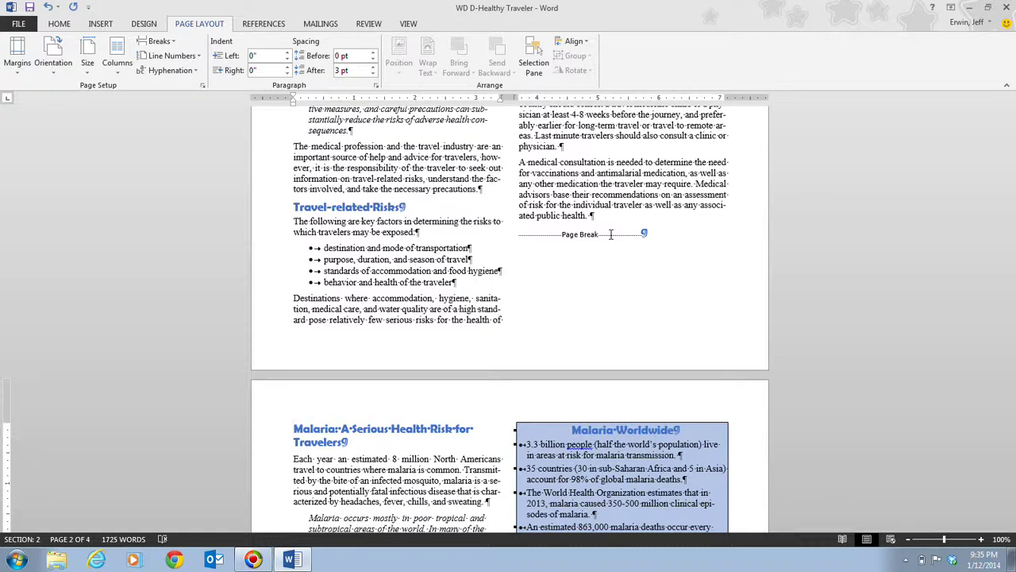
Step: Insert a page break before the heading "Preventive Options for Serious Travel Health Issues"
scroll(610, 234, down, 2)
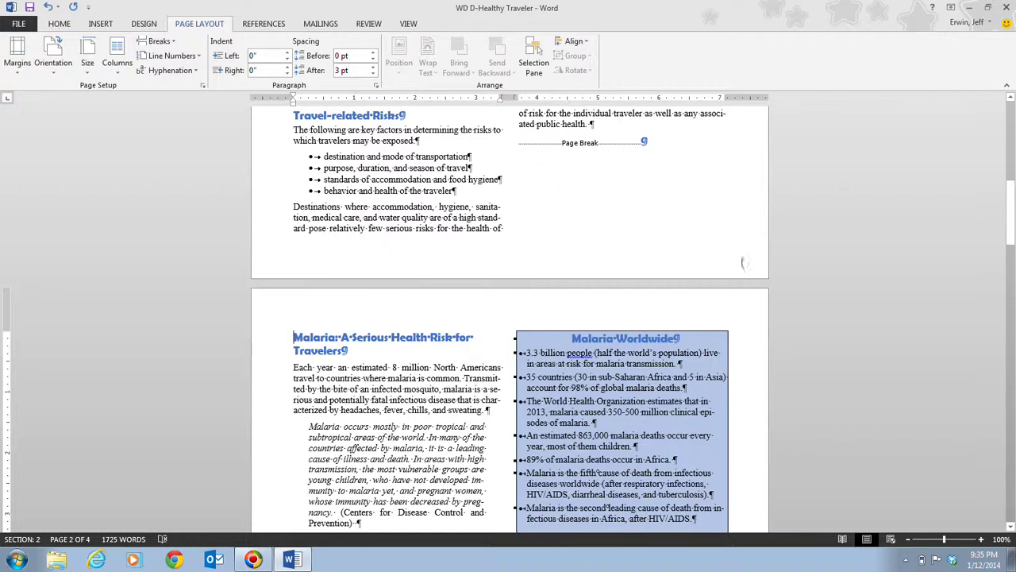
scroll(597, 350, down, 3)
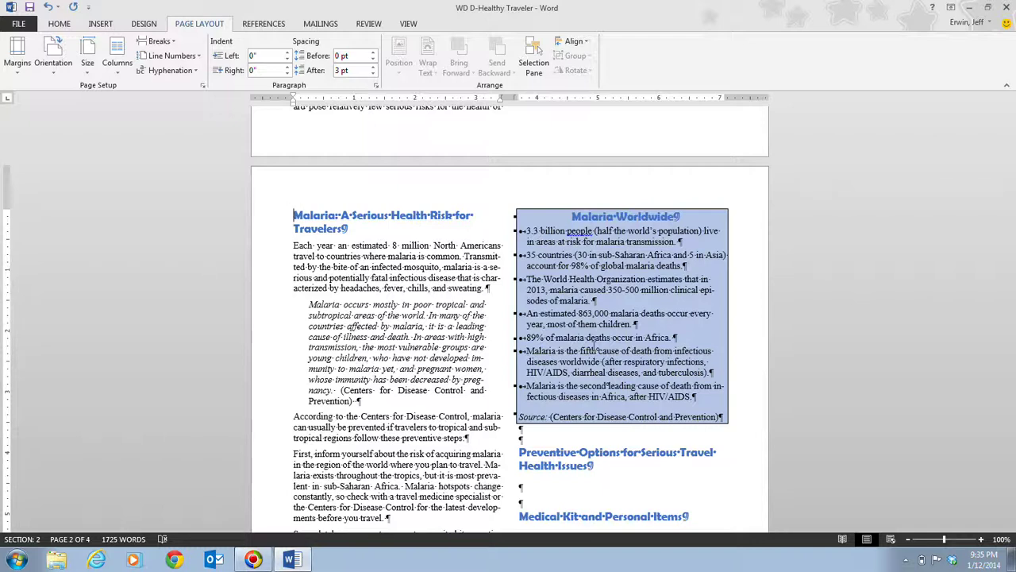
scroll(525, 411, down, 1)
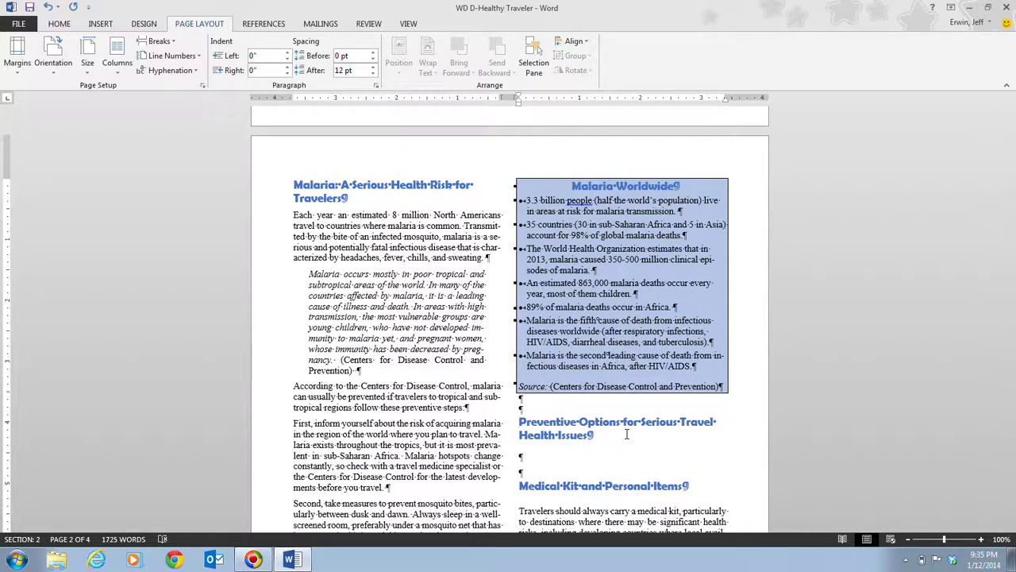
key(ctrl+Return)
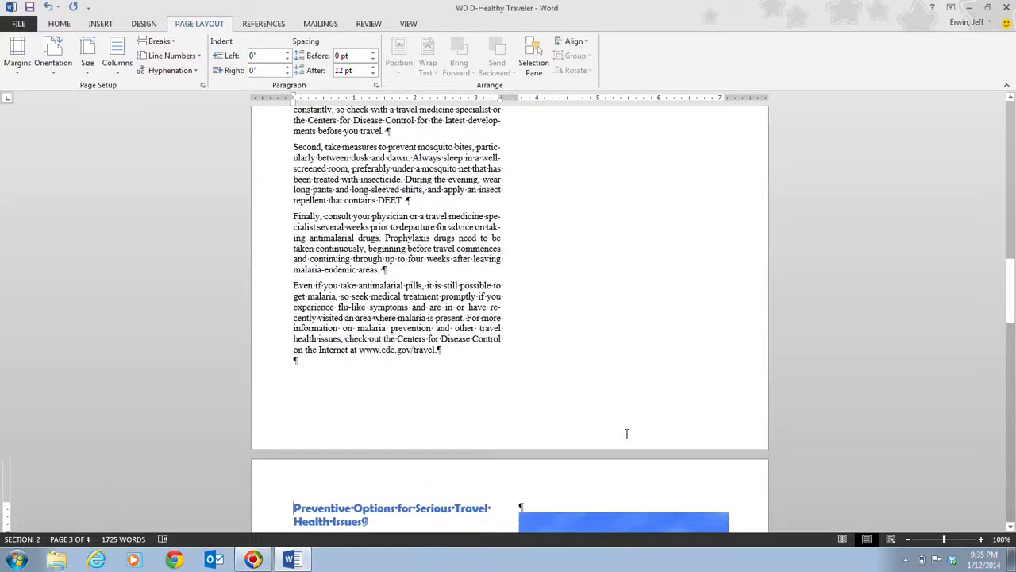
key(ctrl+z)
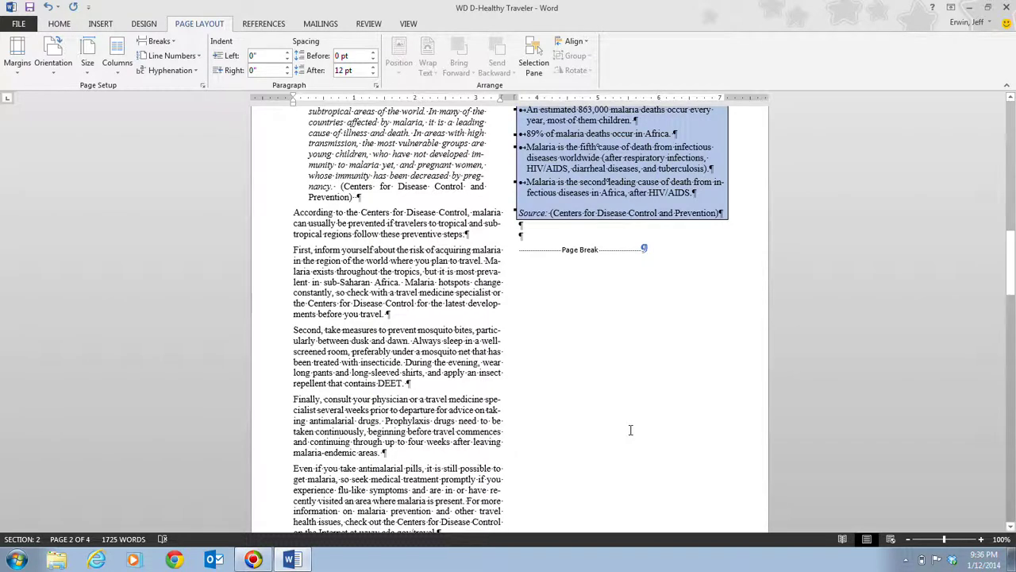
Step: Insert a page break before the "Insurance for Travelers" heading, below the Contact card paragraph
scroll(631, 431, up, 12)
scroll(630, 430, up, 7)
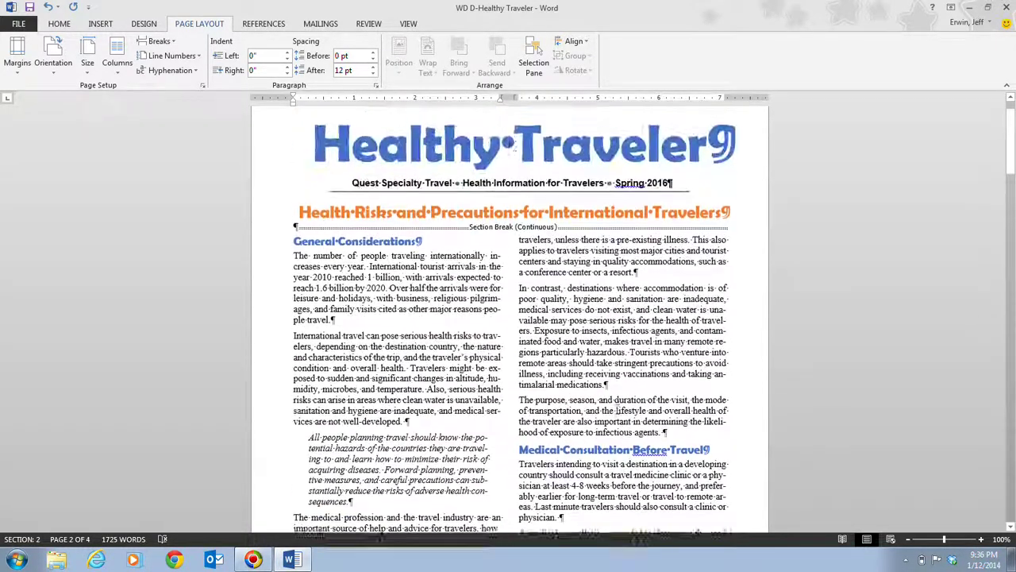
scroll(543, 429, down, 7)
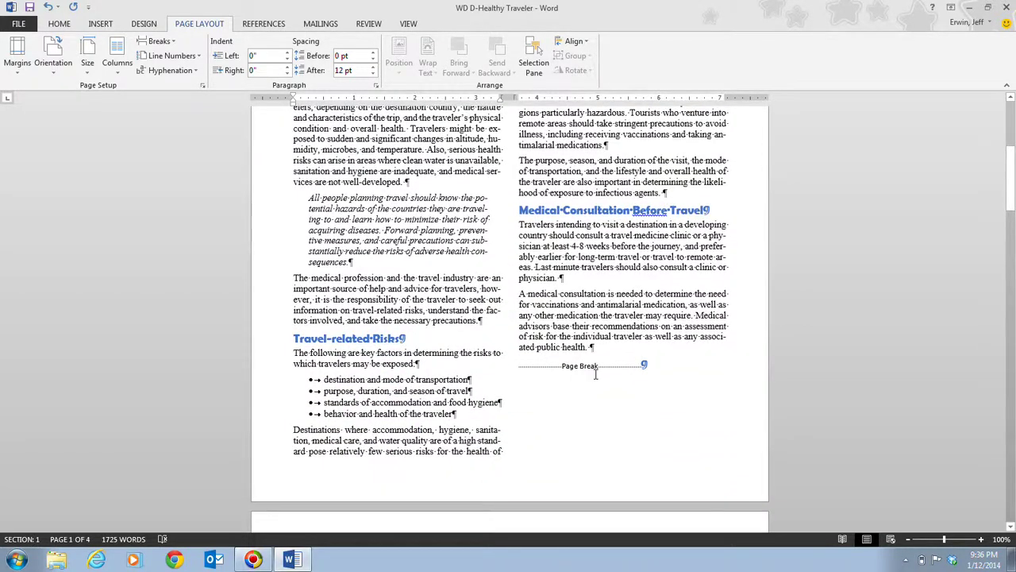
scroll(544, 429, down, 8)
scroll(598, 242, down, 4)
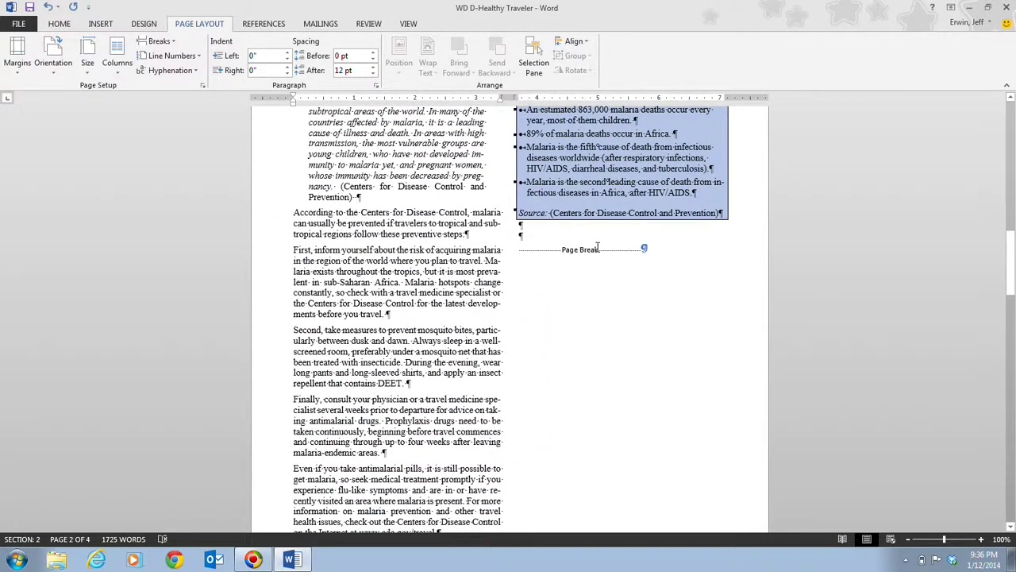
scroll(598, 243, down, 6)
click(319, 421)
scroll(431, 409, down, 4)
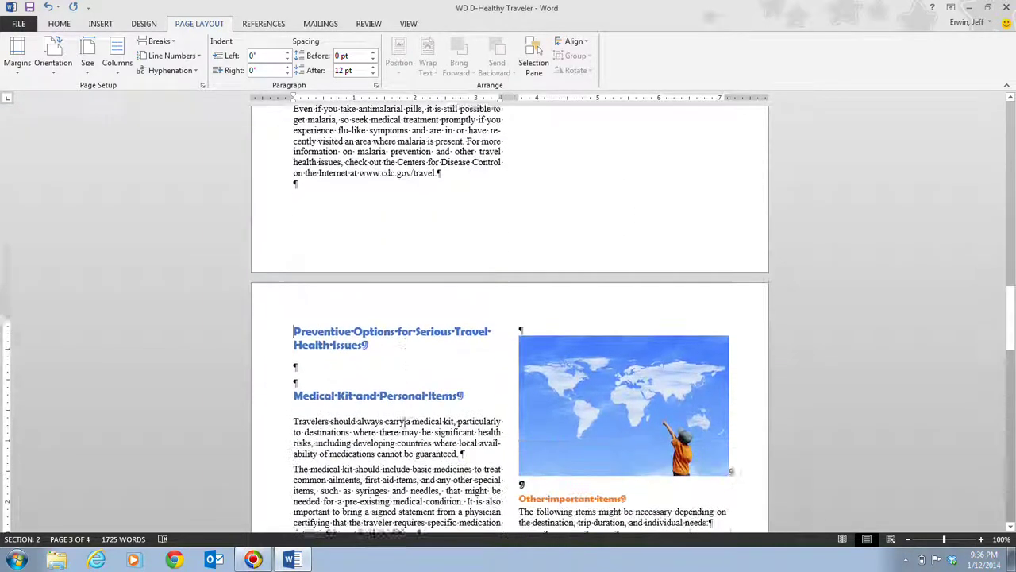
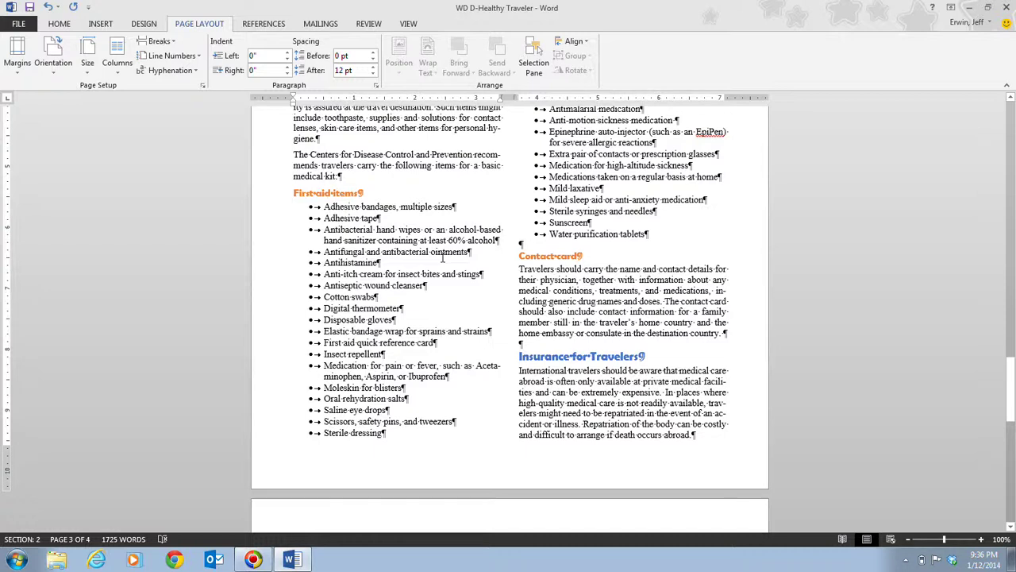
click(519, 358)
key(ctrl+Return)
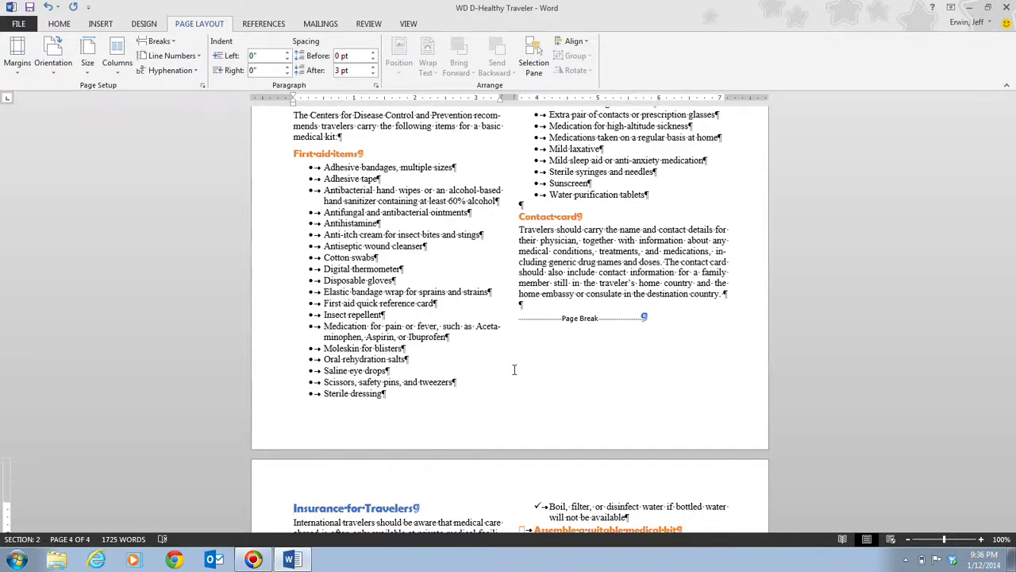
Step: Delete the page break below the Malaria Worldwide box, before the "Preventive Options for Serious Travel Health Issues" heading
scroll(514, 370, up, 1)
scroll(514, 370, up, 5)
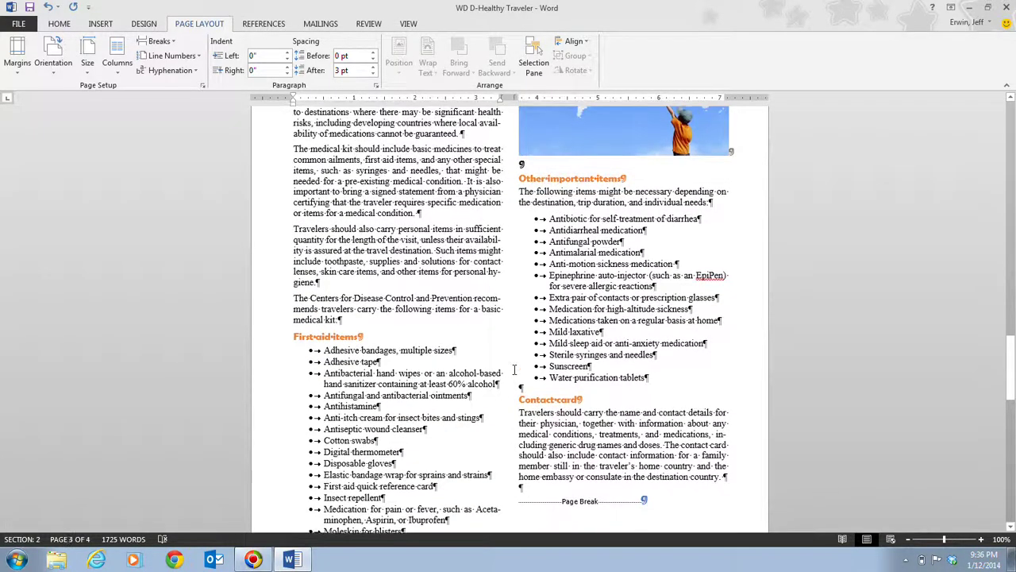
scroll(513, 369, up, 20)
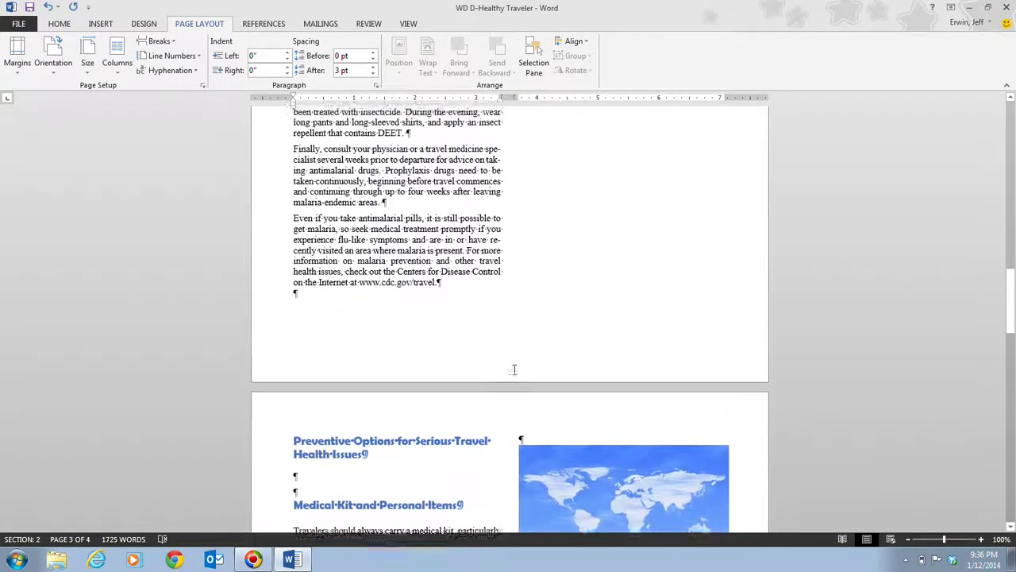
scroll(514, 369, up, 10)
scroll(518, 302, down, 7)
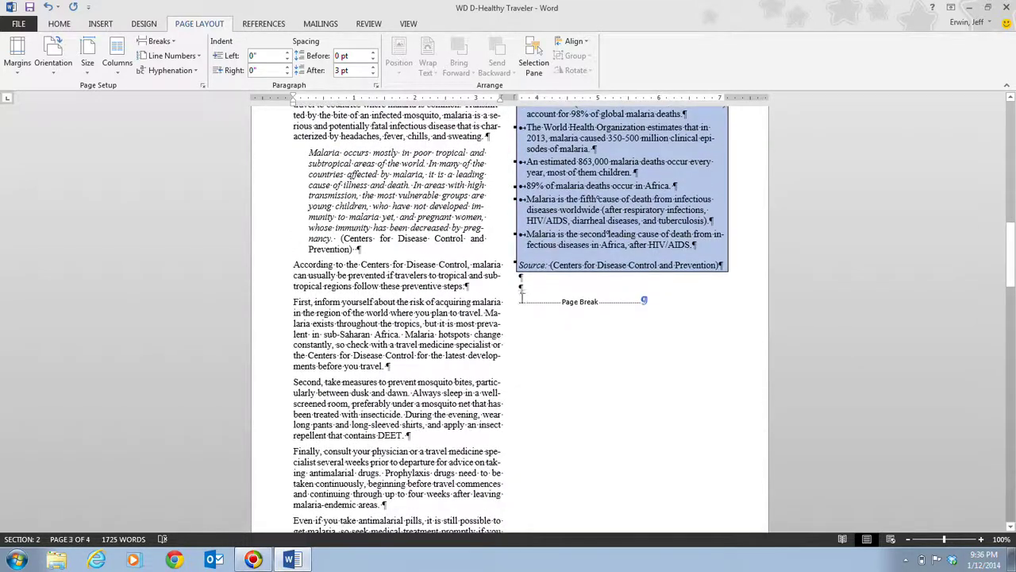
click(518, 302)
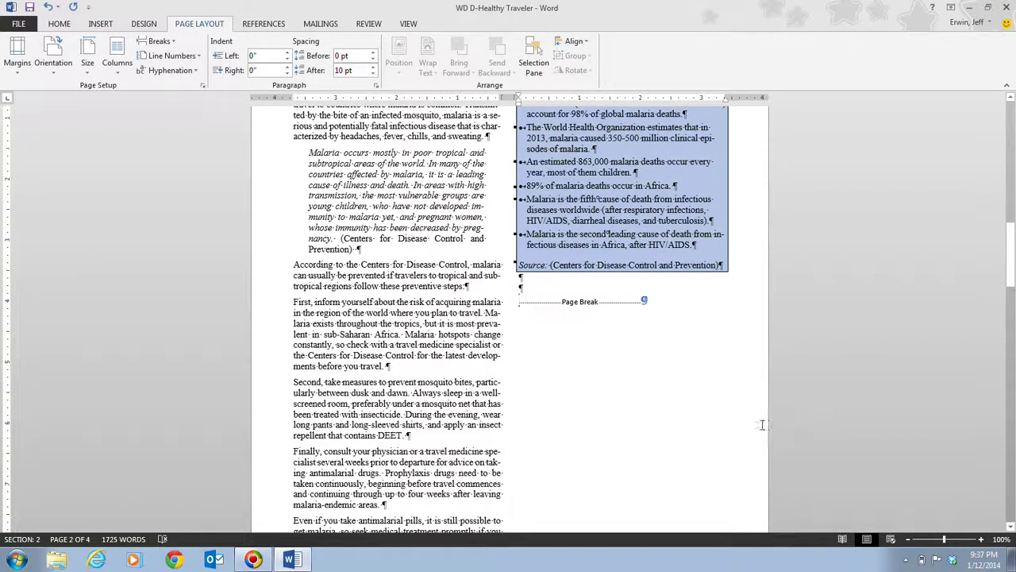
click(506, 308)
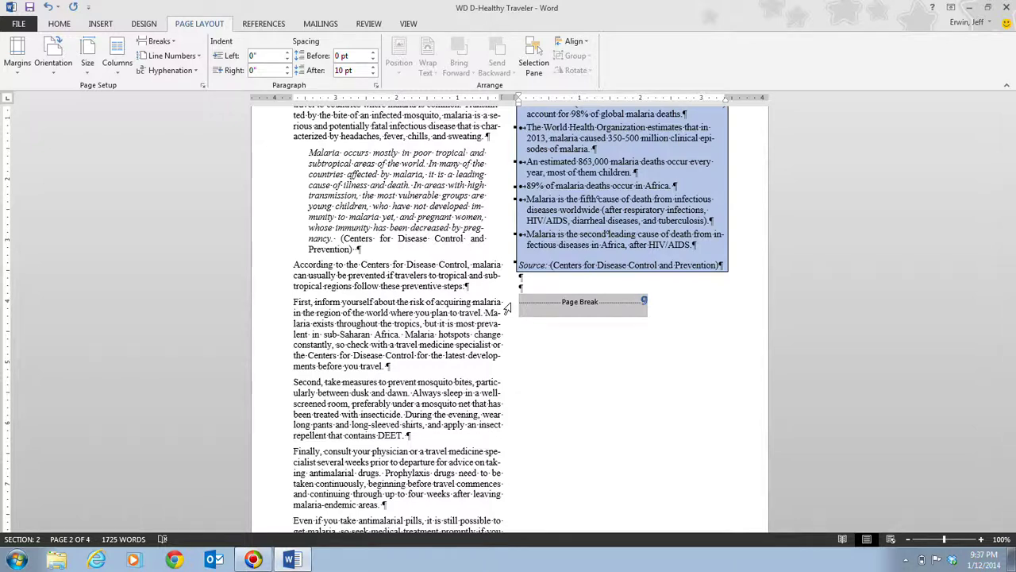
click(604, 336)
click(519, 302)
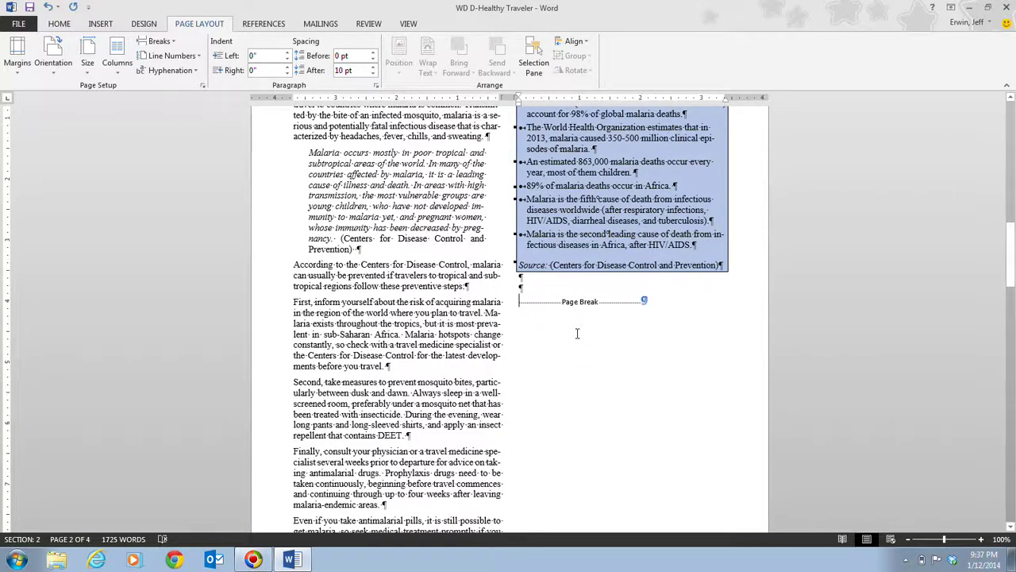
click(506, 307)
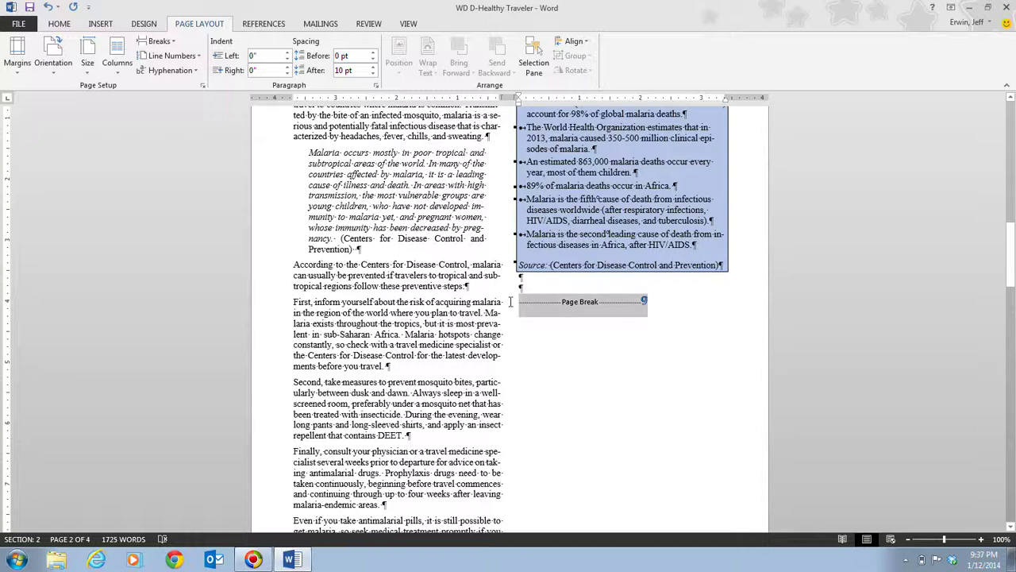
key(Delete)
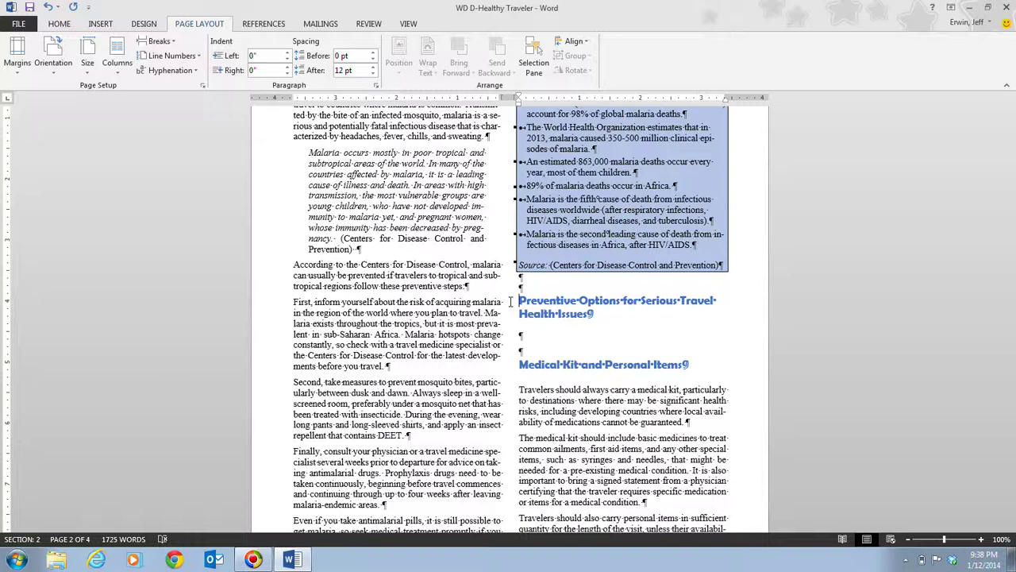
Step: Insert a page break before the heading "Medical Kit and Personal Items"
click(520, 365)
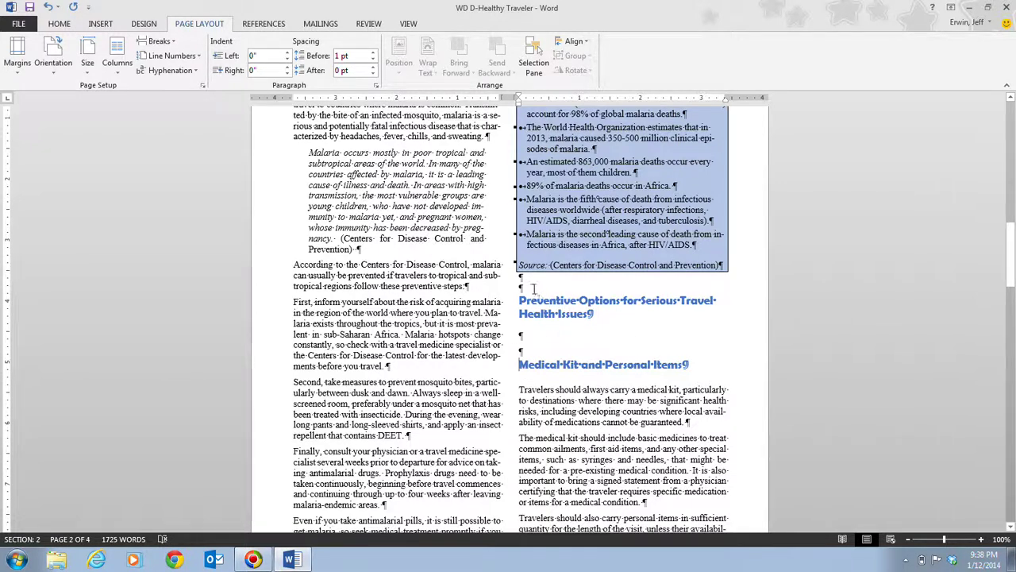
click(515, 318)
key(ctrl+Return)
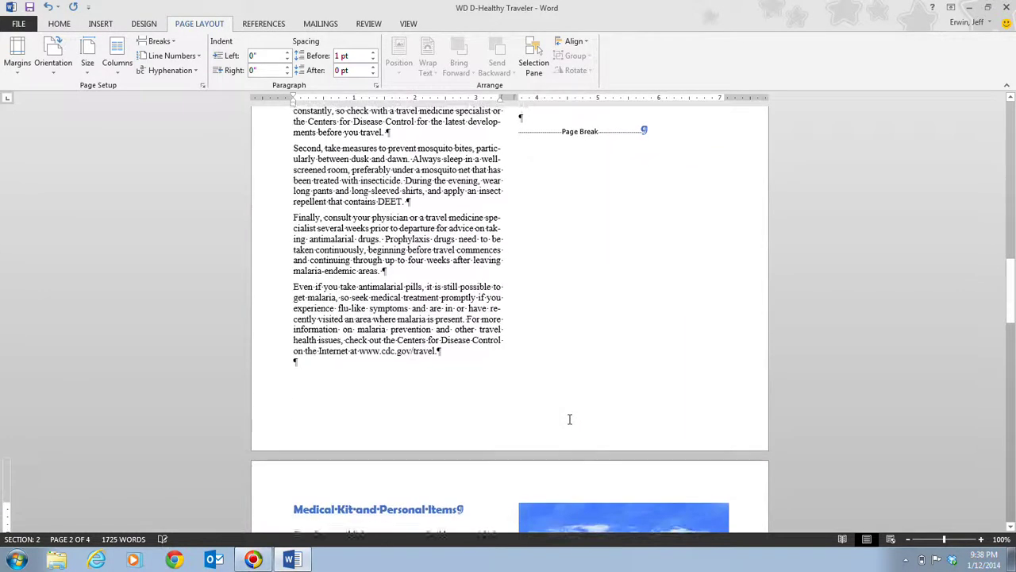
scroll(570, 419, up, 4)
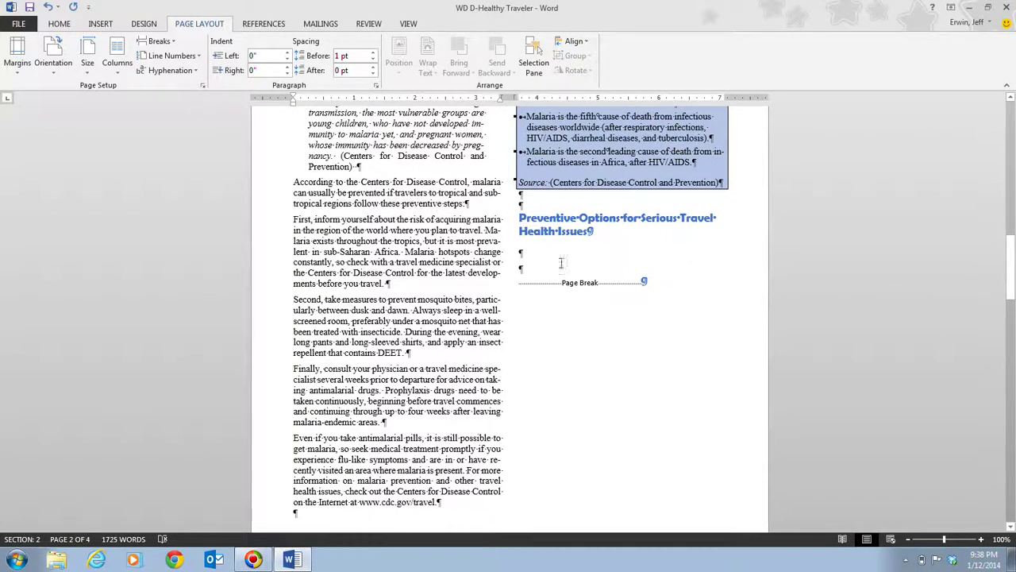
scroll(556, 254, down, 5)
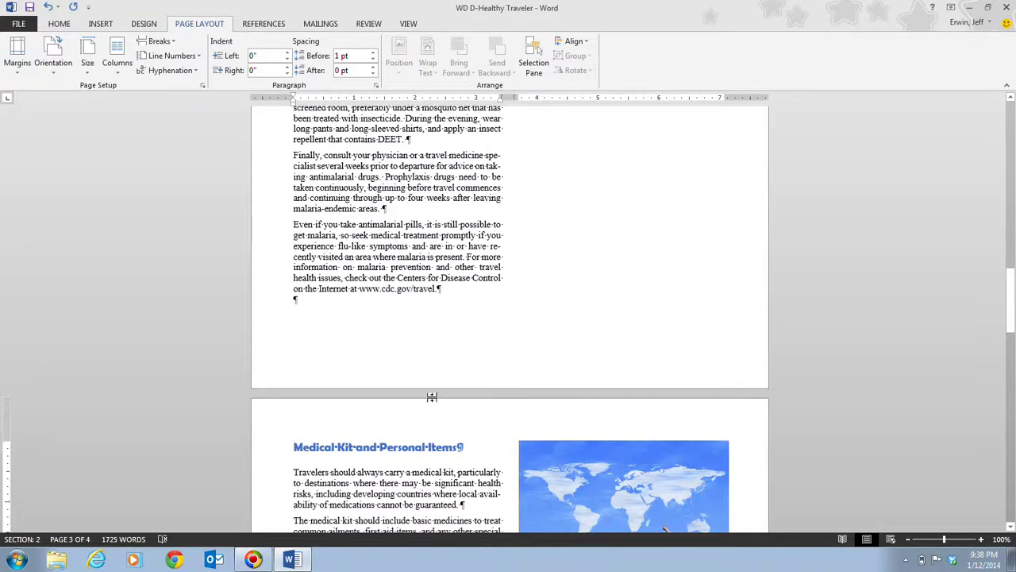
scroll(542, 382, up, 5)
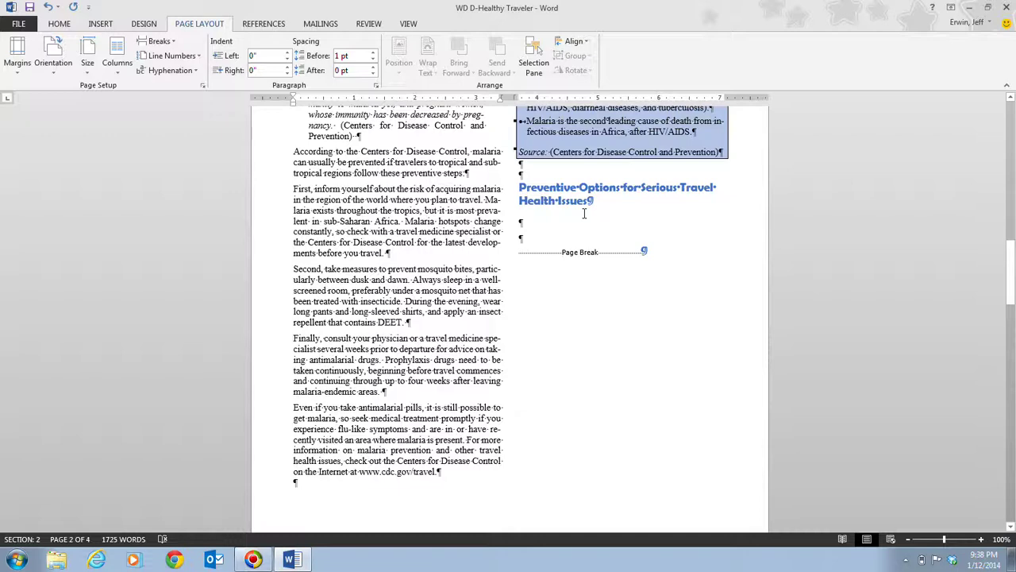
Step: Display multiple pages at once and check the placement of the page breaks across the document
click(410, 24)
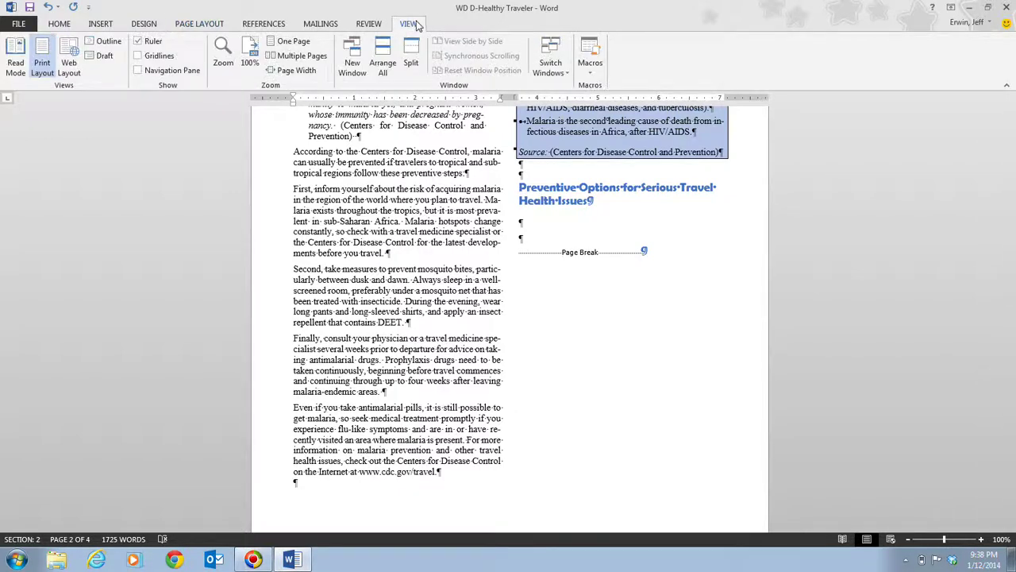
click(300, 57)
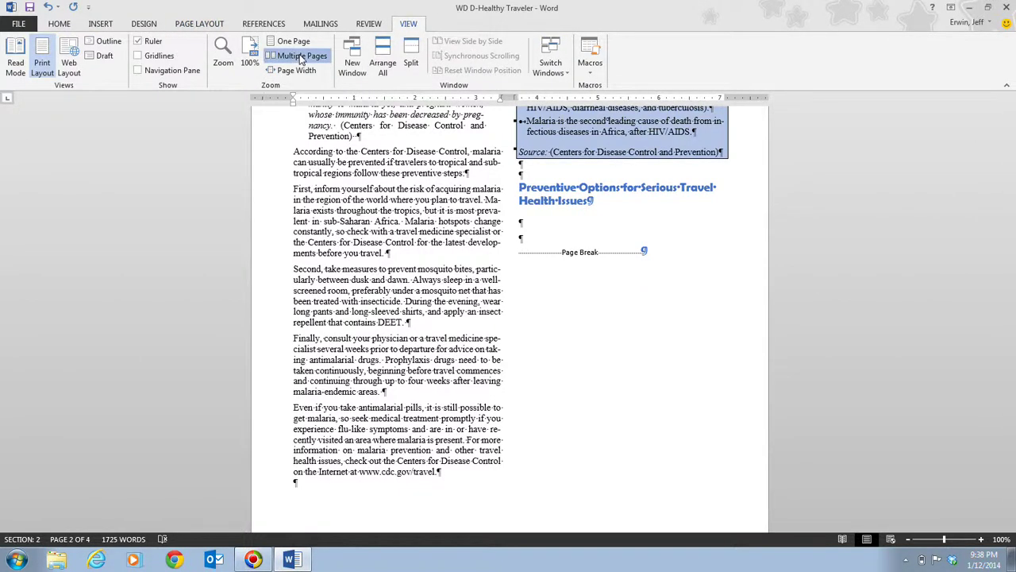
scroll(734, 341, up, 3)
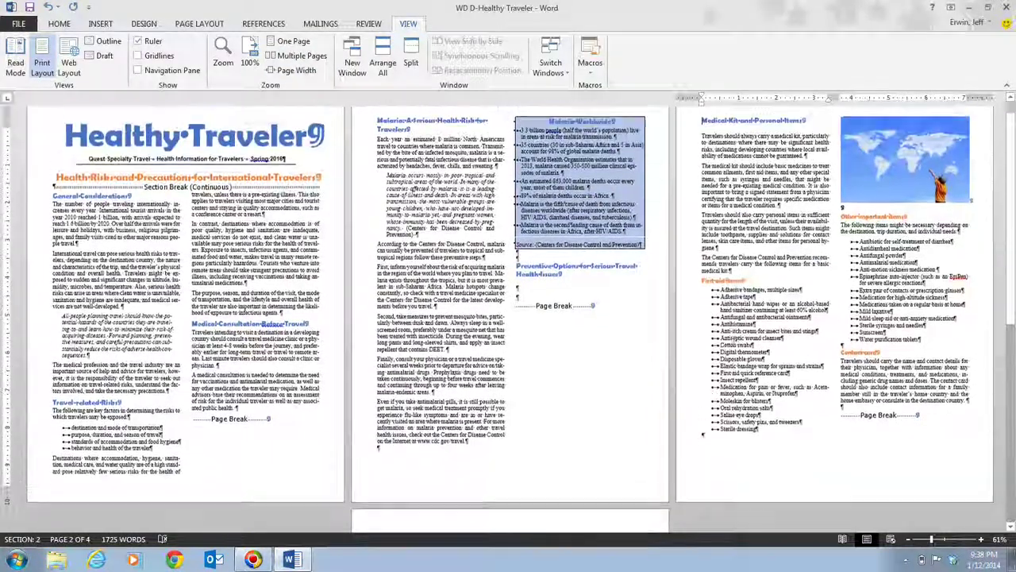
scroll(505, 165, down, 2)
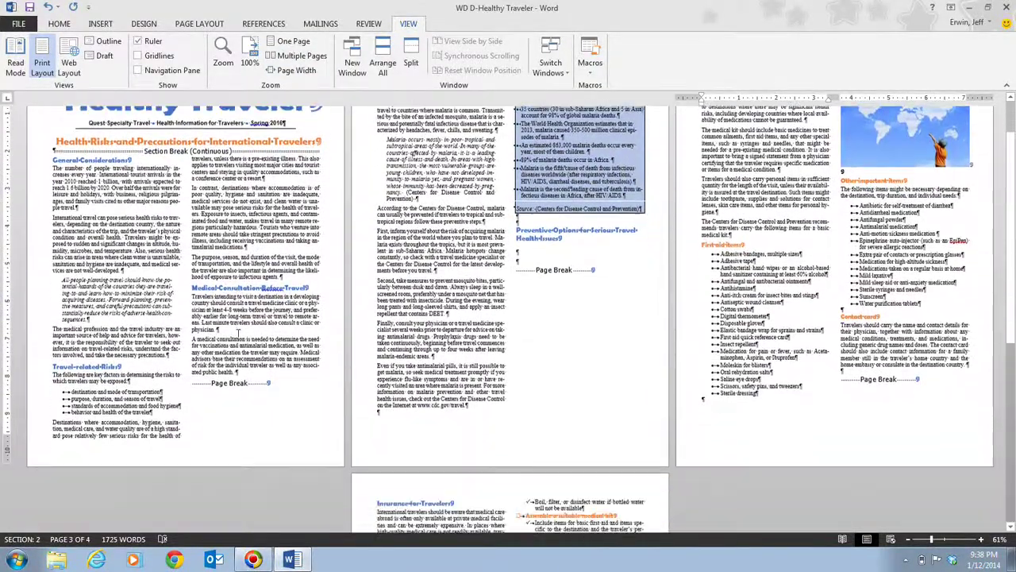
Step: Review where the headings and page breaks fall across all pages of the newsletter, and save the document
scroll(505, 165, up, 1)
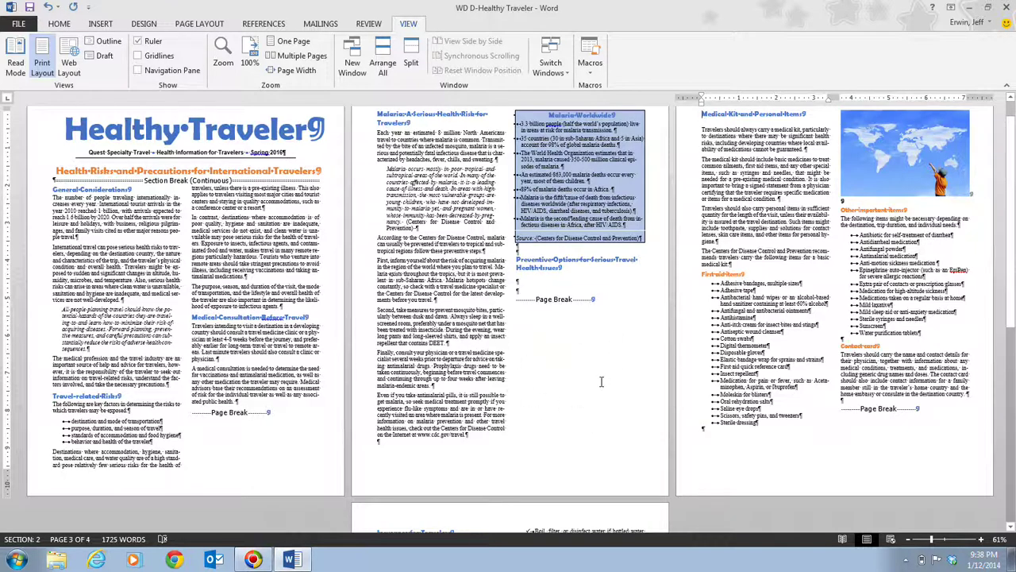
scroll(597, 385, up, 2)
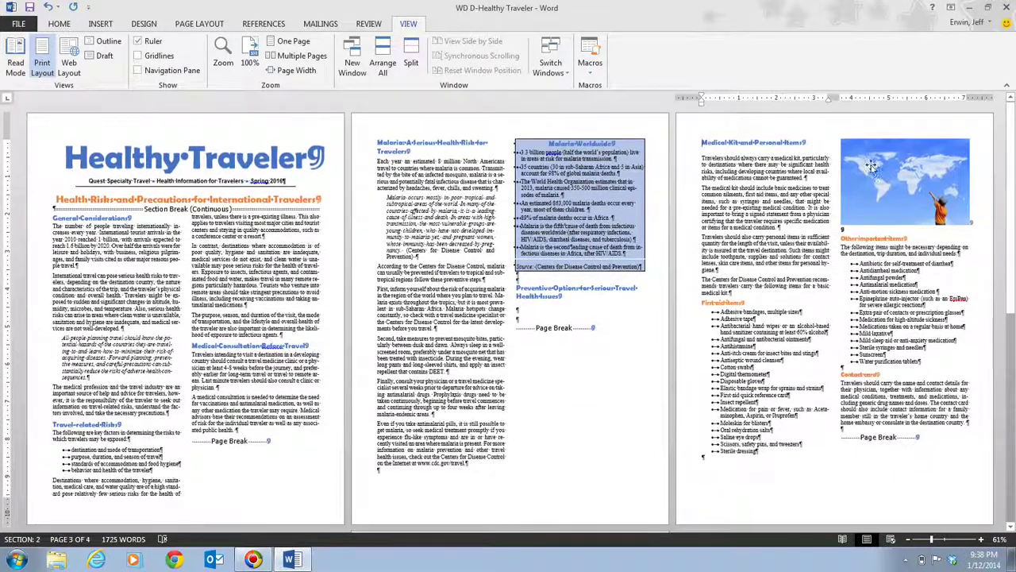
scroll(814, 419, down, 5)
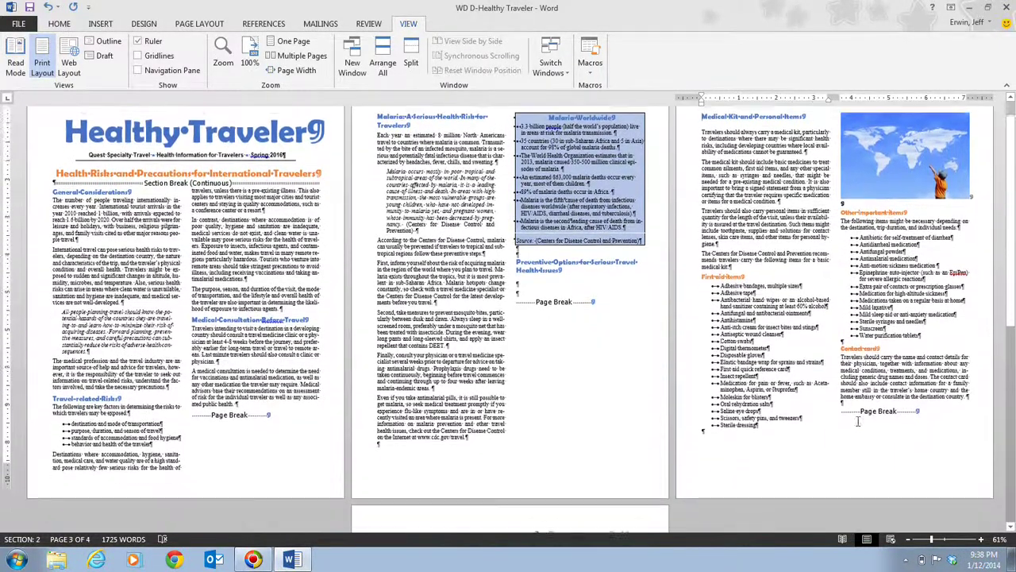
scroll(445, 395, down, 4)
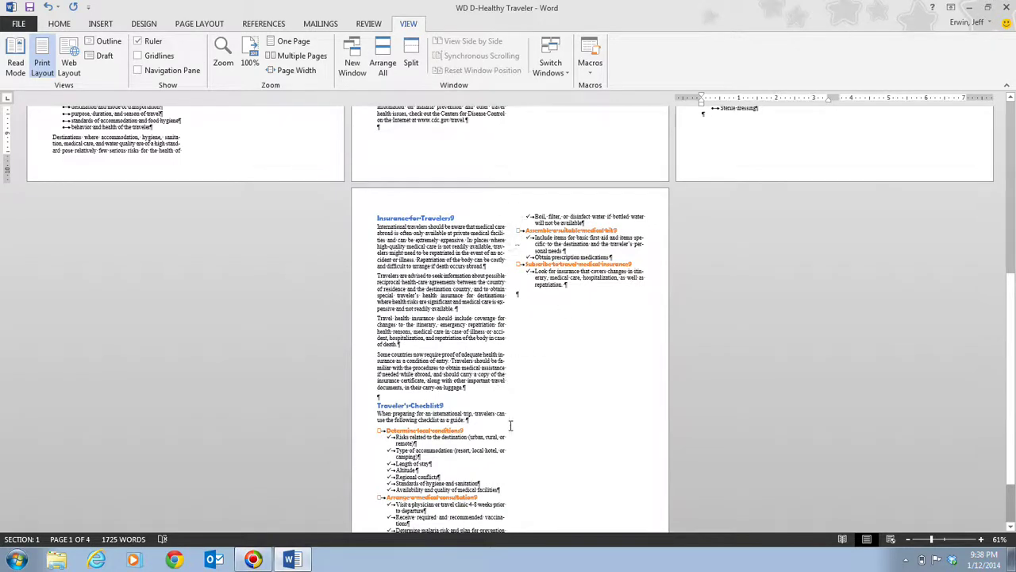
scroll(511, 427, down, 1)
scroll(510, 426, up, 2)
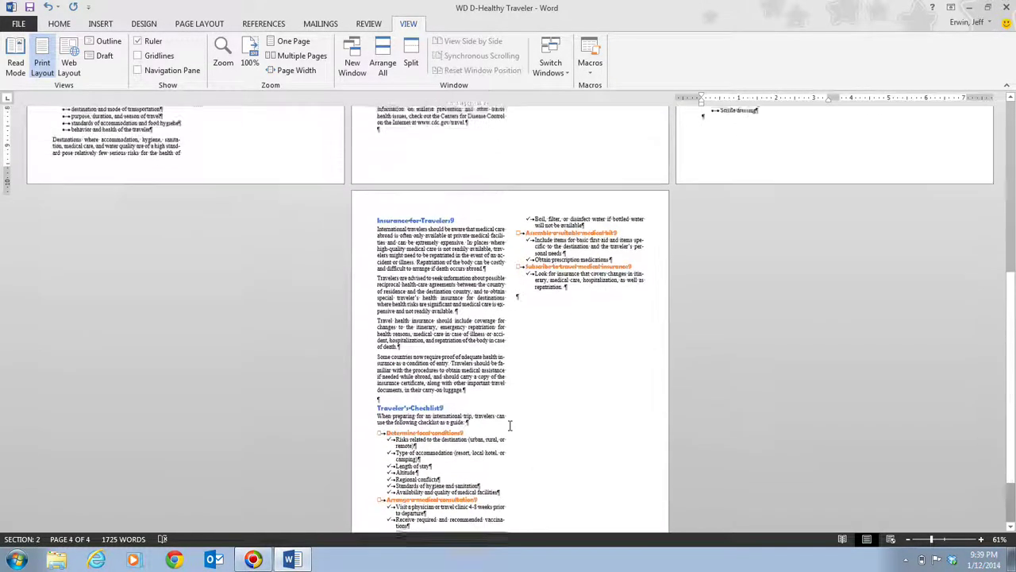
scroll(509, 426, up, 5)
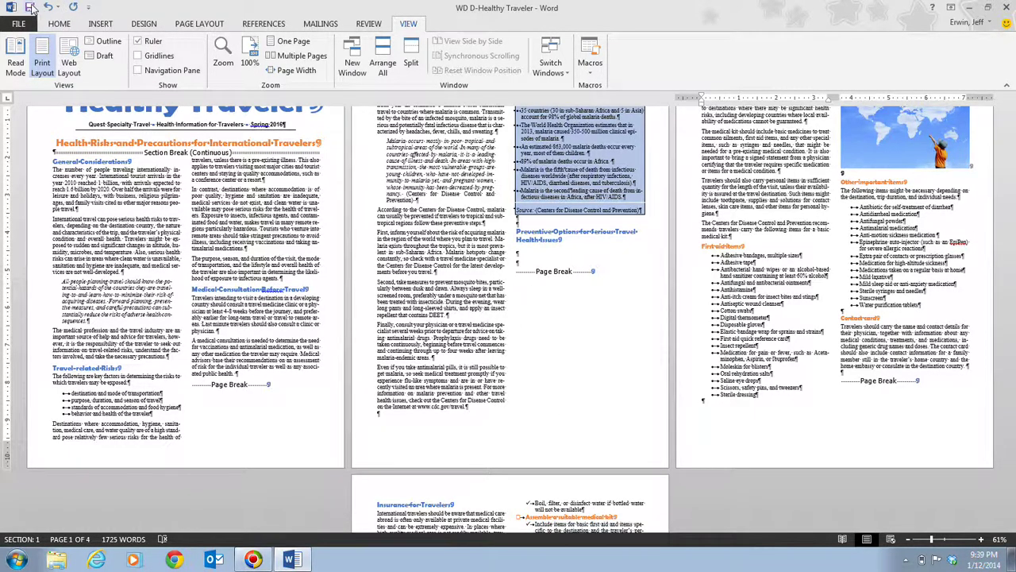
click(31, 6)
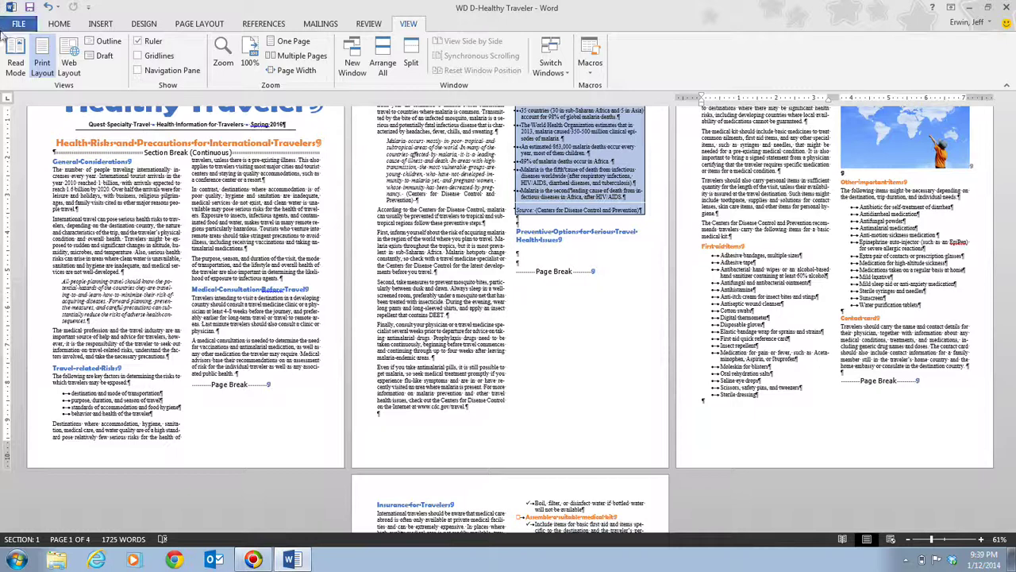
Step: Examine the line and page break pagination options for the paragraph beginning "Second, take measures to prevent mosquito bites", leaving them as set
click(411, 301)
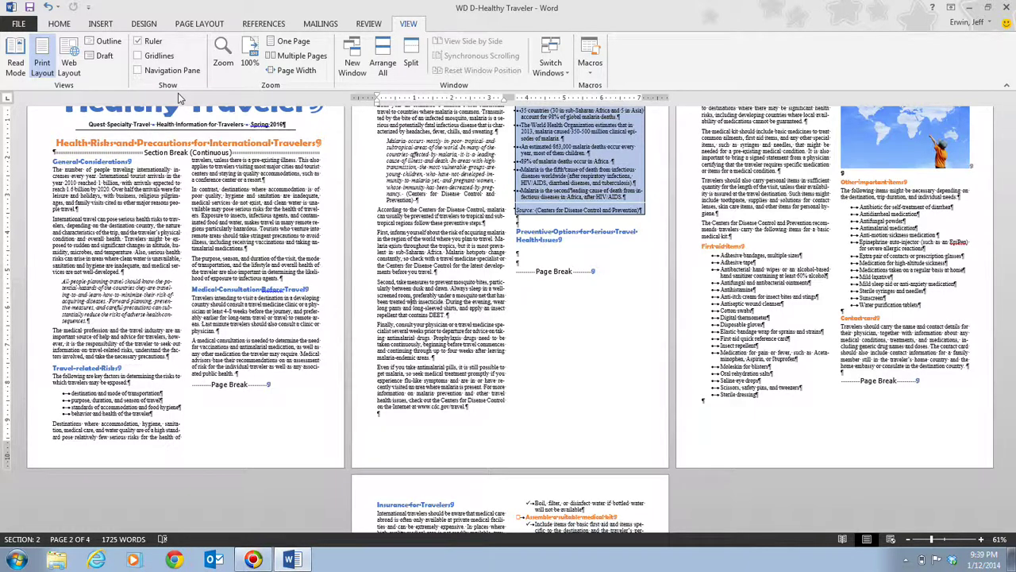
click(181, 25)
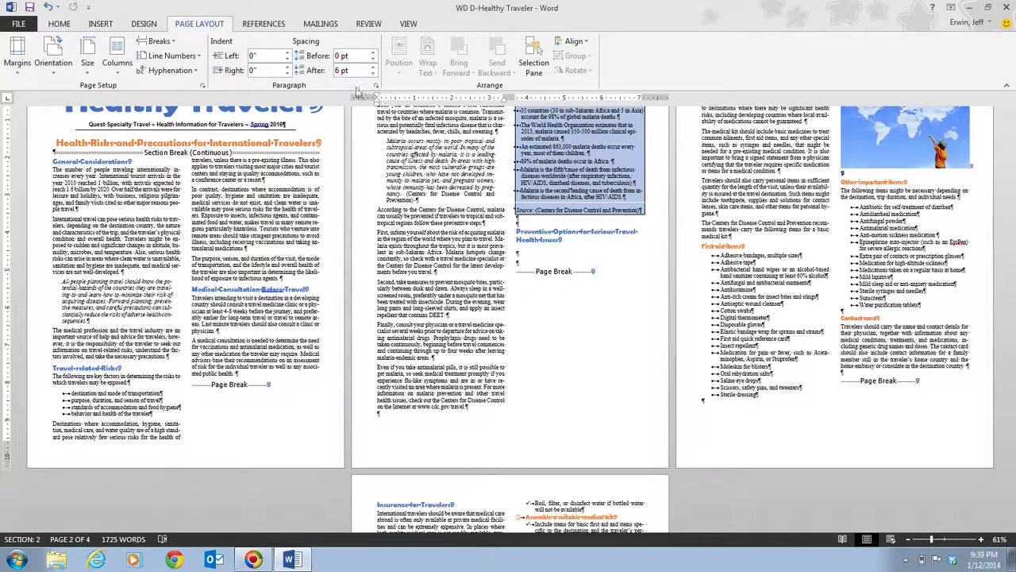
click(70, 27)
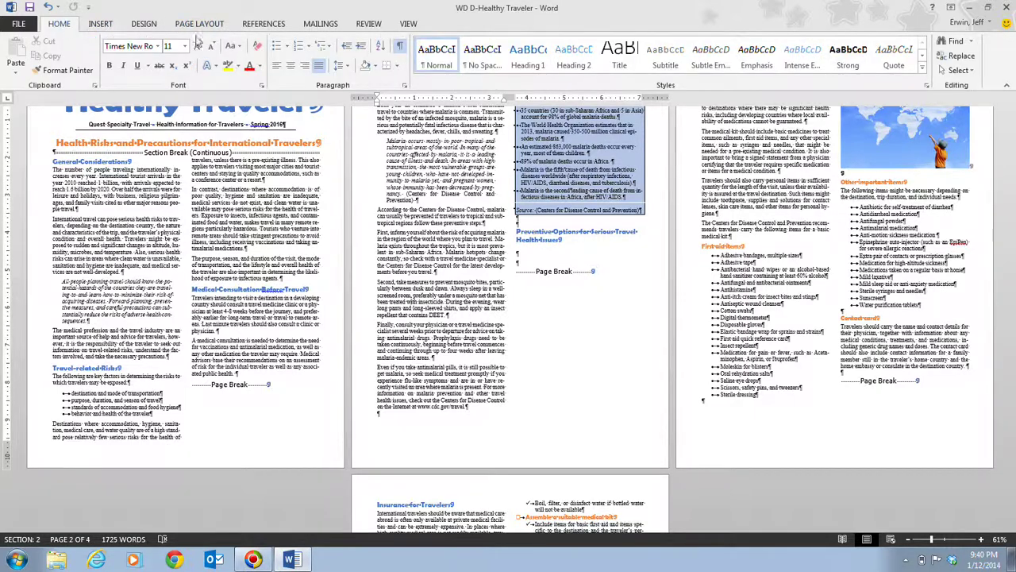
click(405, 87)
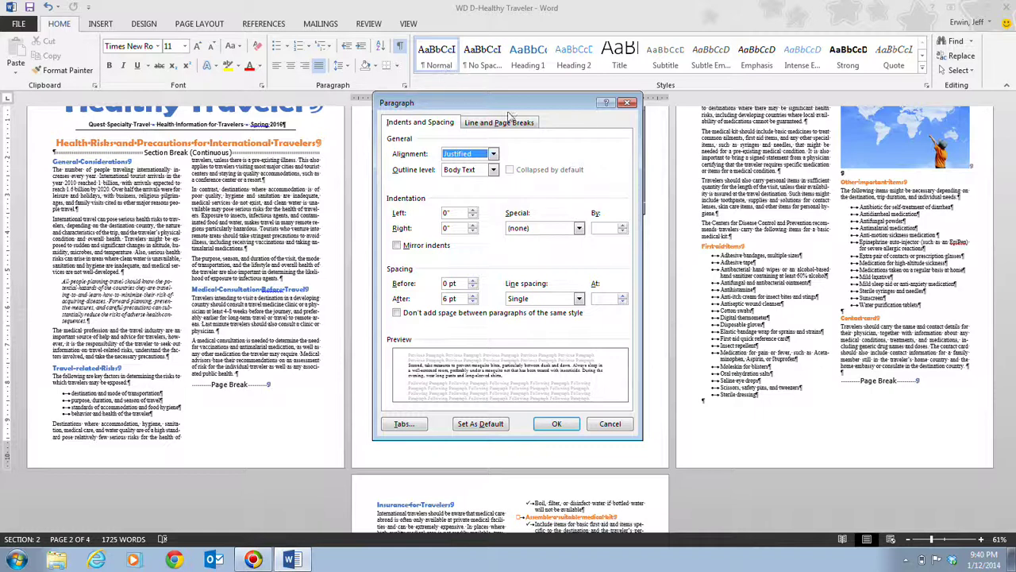
click(519, 123)
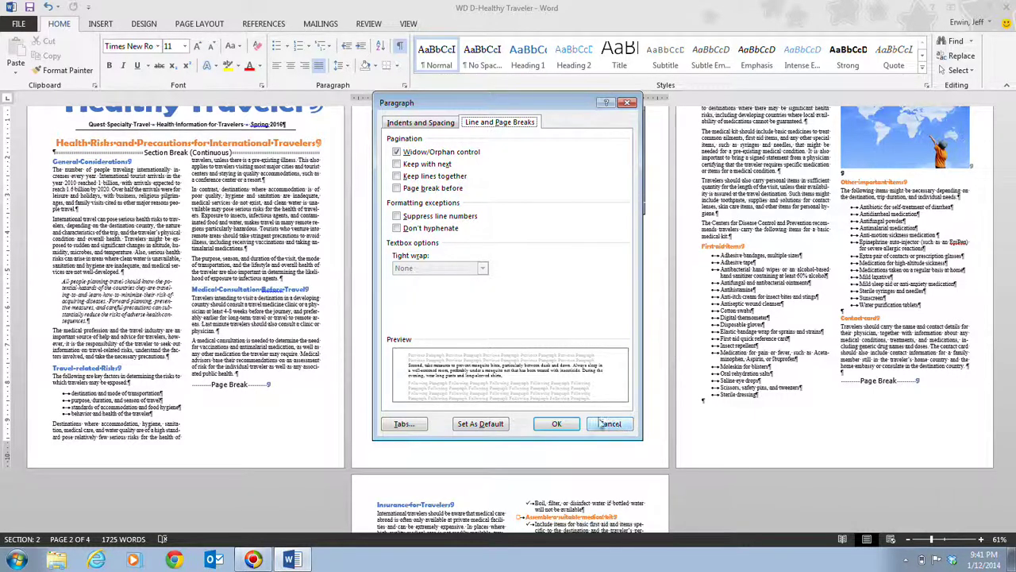
click(624, 427)
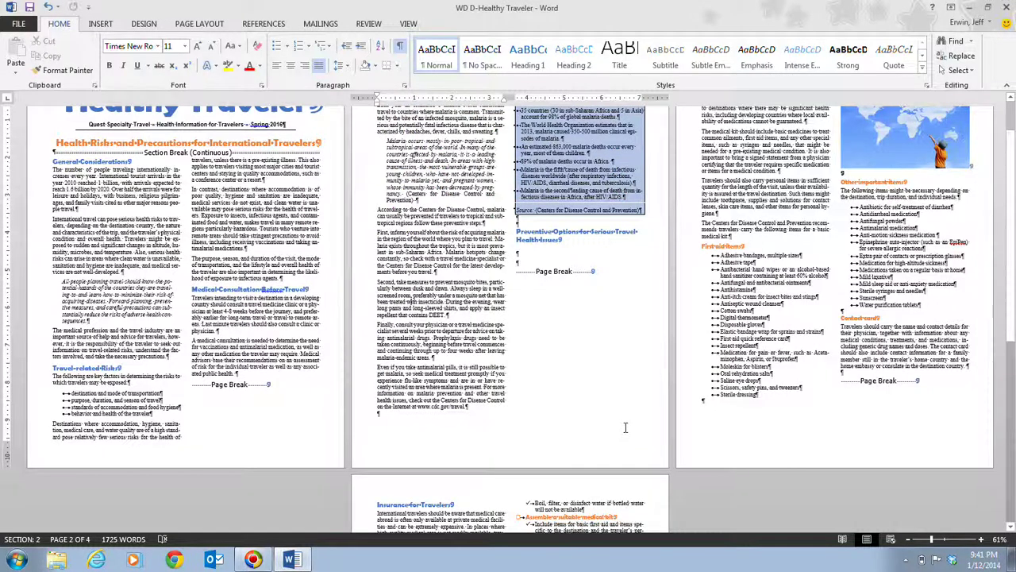